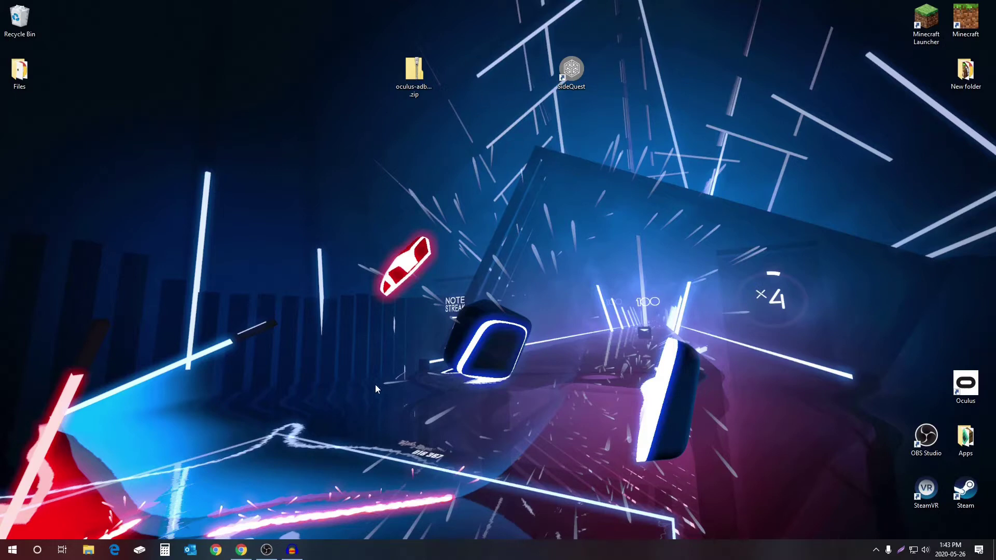
Bring the Chrome window with the Oculus Create New Organization page to the front.
{"action": "left_click", "coordinate": [241, 550]}
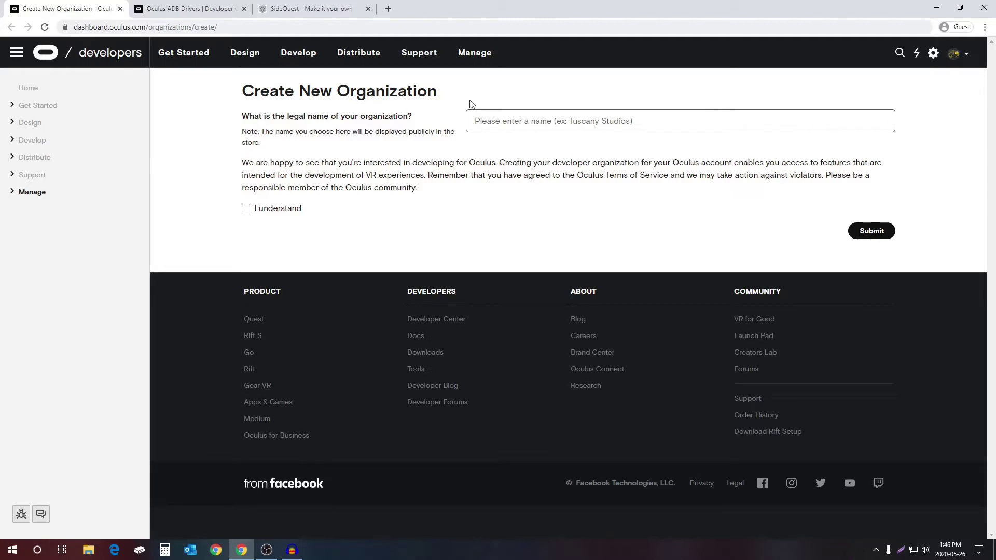
Name the new organization VRisCool and tick the 'I understand' agreement checkbox.
{"action": "left_click", "coordinate": [550, 121]}
{"action": "type", "text": "VRisCoo"}
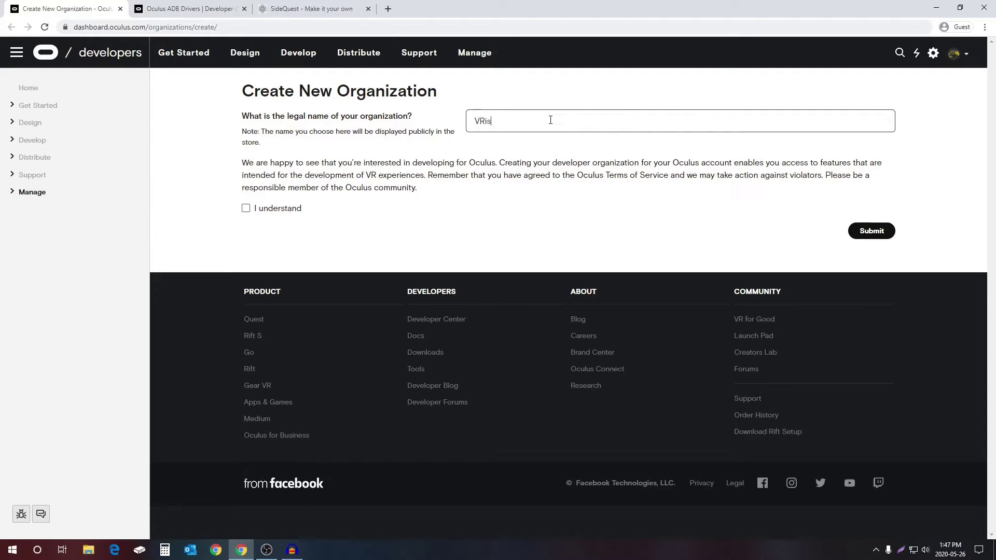
{"action": "type", "text": "l"}
{"action": "left_click", "coordinate": [246, 210]}
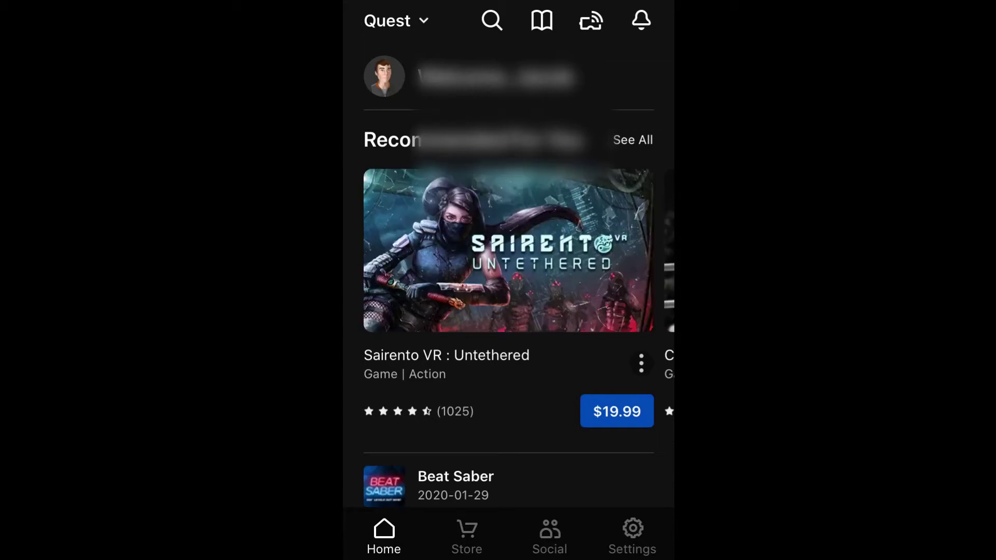
Switch on Developer Mode under the Oculus Quest's More Settings in the mobile app.
{"action": "left_click", "coordinate": [632, 534]}
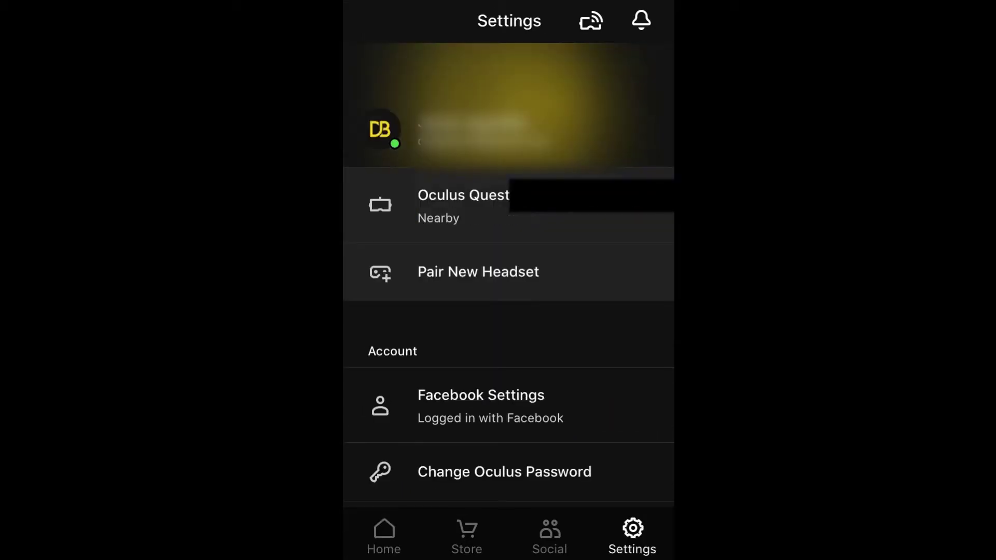
{"action": "left_click", "coordinate": [463, 206]}
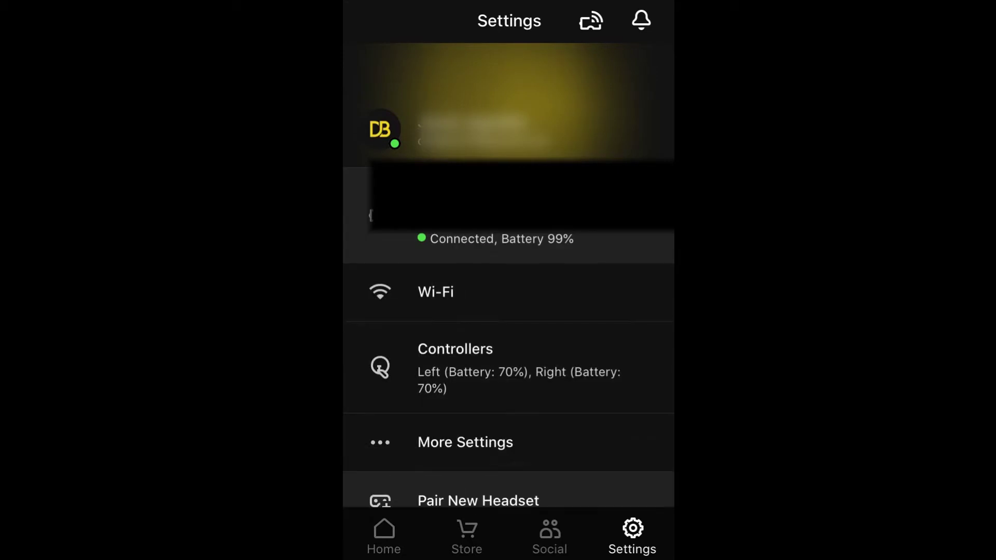
{"action": "left_click", "coordinate": [466, 442]}
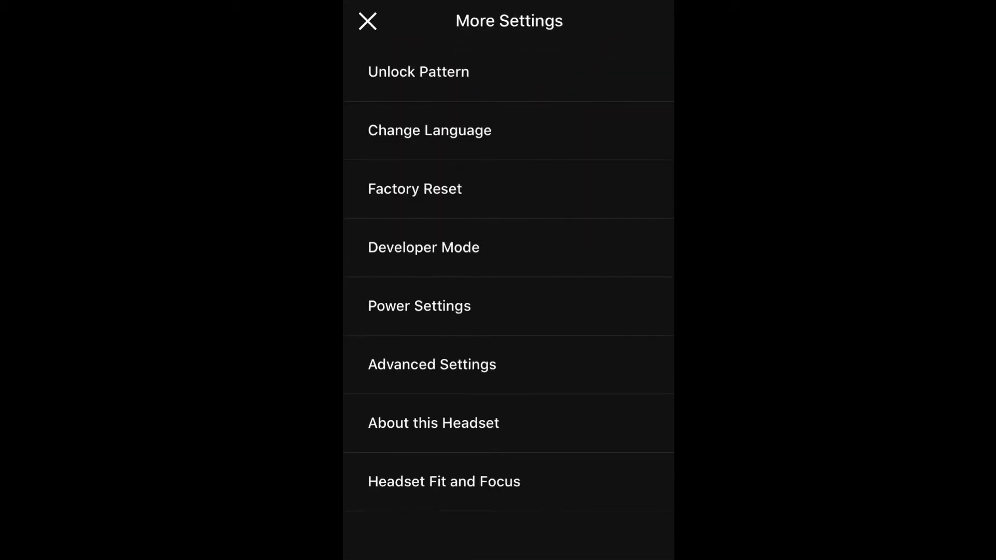
{"action": "left_click", "coordinate": [423, 247]}
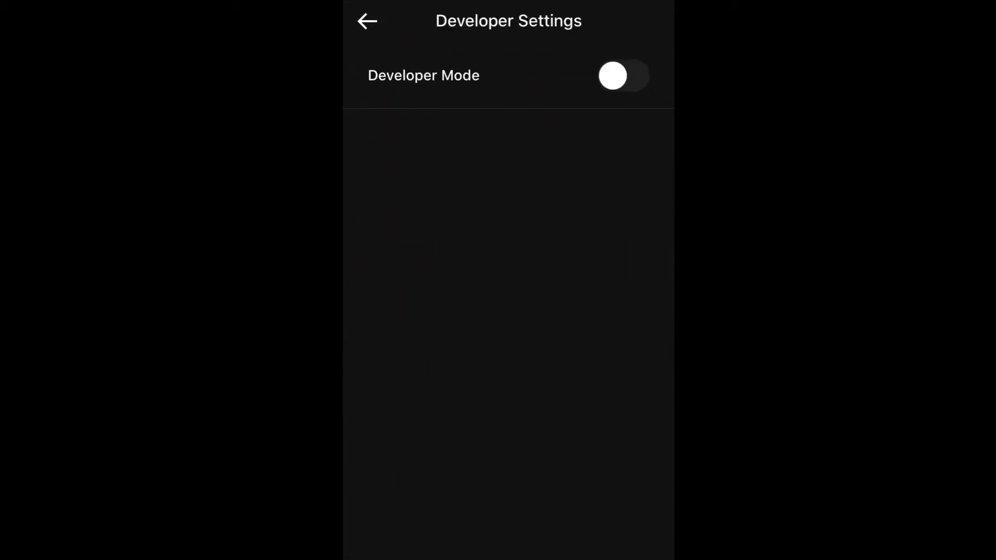
{"action": "left_click", "coordinate": [623, 76]}
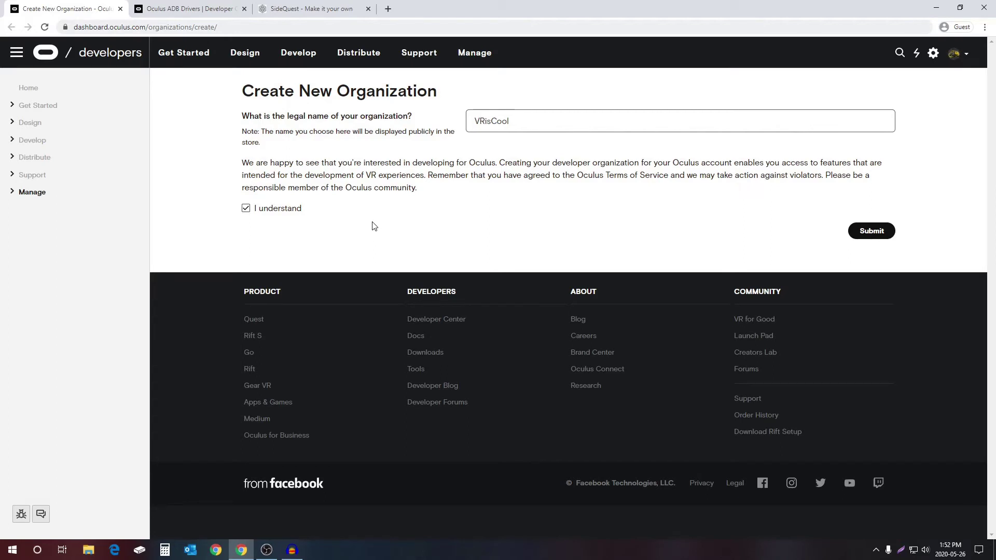
Accept the license terms and download the Oculus ADB Drivers 2.0 package.
{"action": "left_click", "coordinate": [193, 9]}
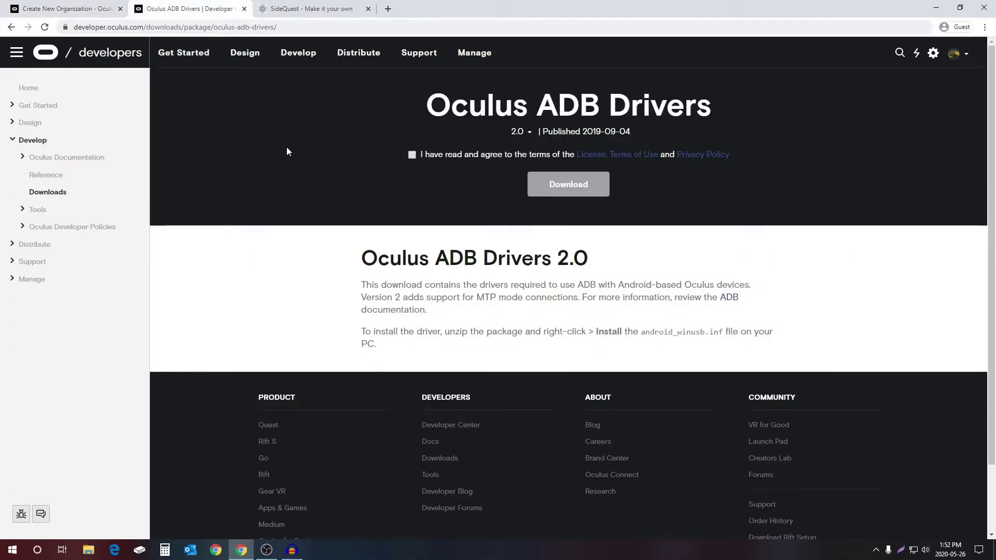
{"action": "left_click", "coordinate": [413, 156]}
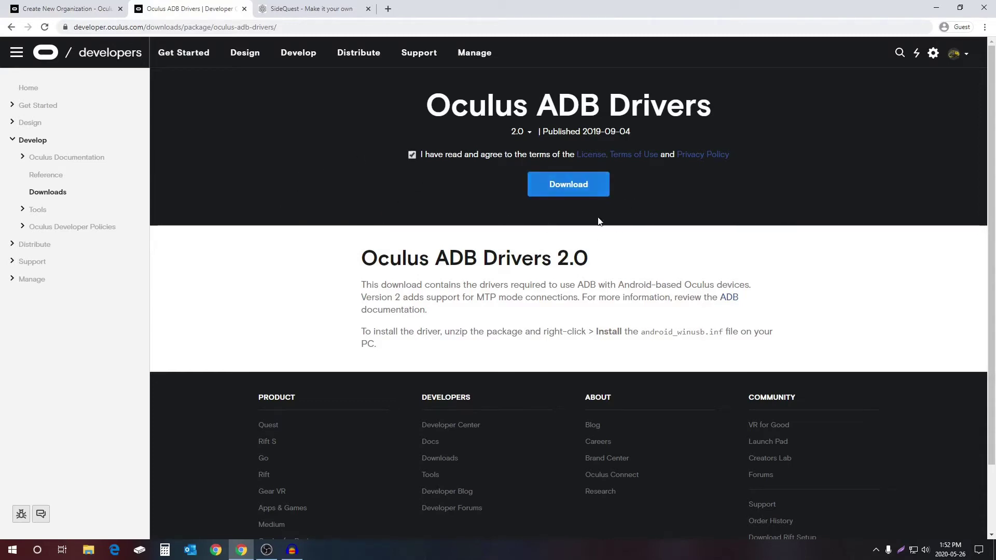
{"action": "left_click", "coordinate": [585, 189]}
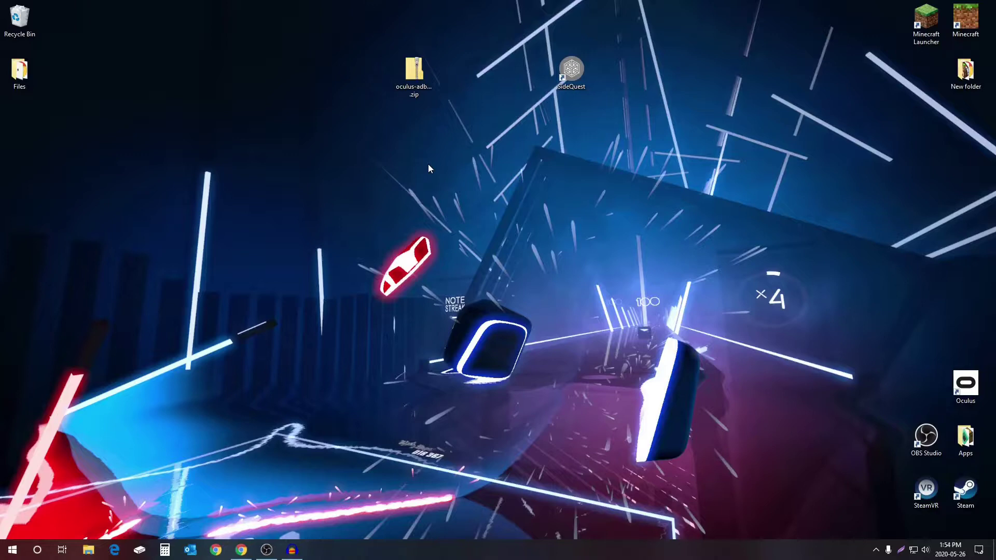
Extract the downloaded ADB driver zip to the desktop beside the original zip.
{"action": "left_click", "coordinate": [418, 88]}
{"action": "right_click", "coordinate": [417, 88]}
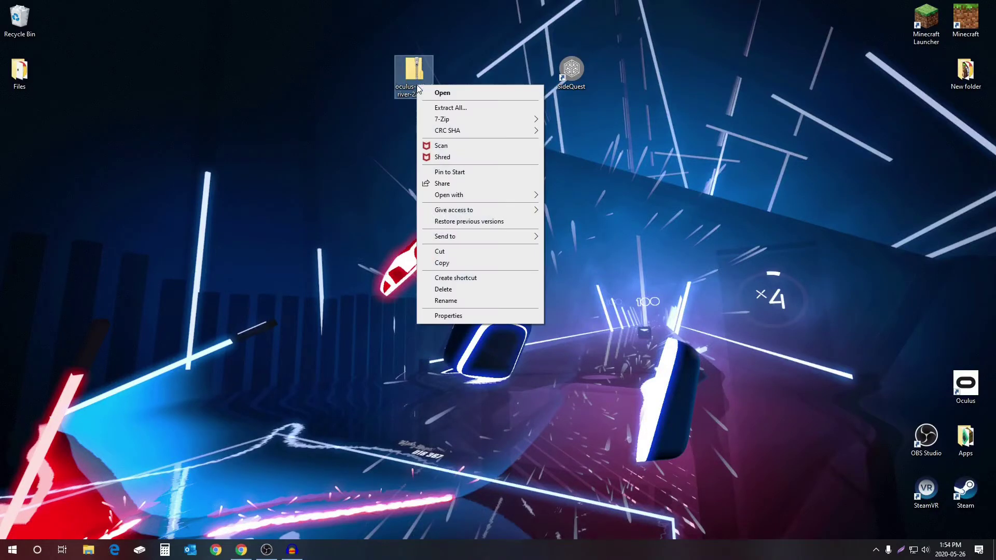
{"action": "left_click", "coordinate": [479, 107]}
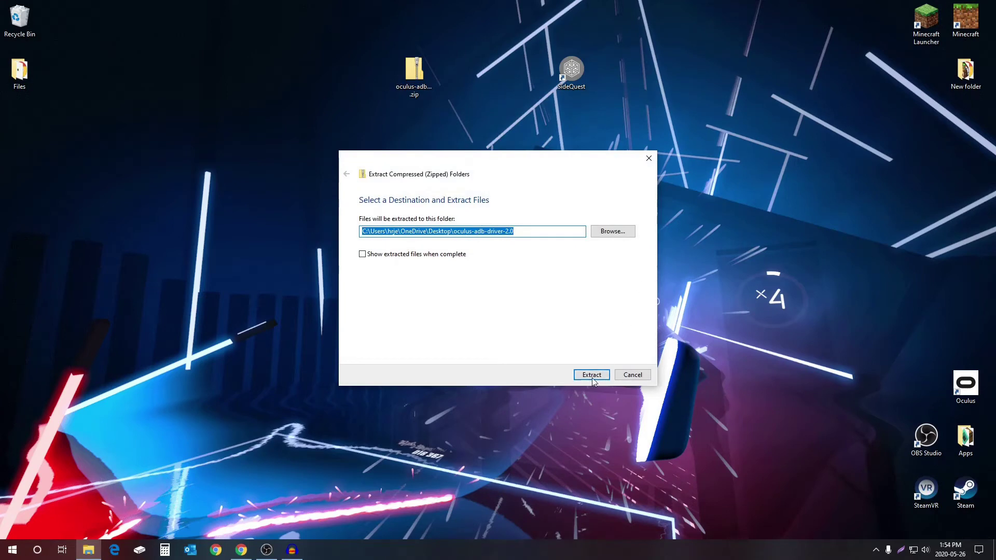
{"action": "left_click", "coordinate": [596, 377]}
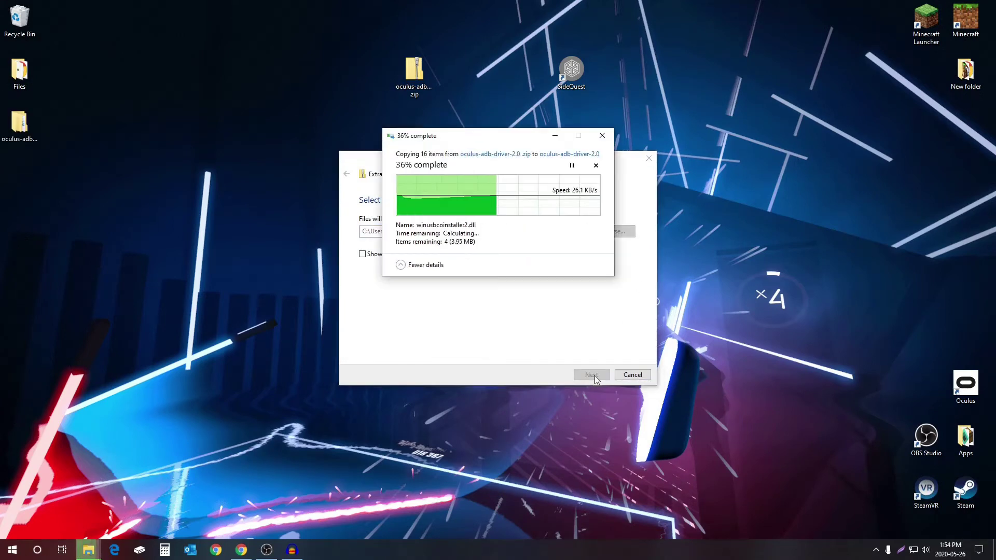
{"action": "left_click_drag", "start_coordinate": [21, 128], "coordinate": [498, 82]}
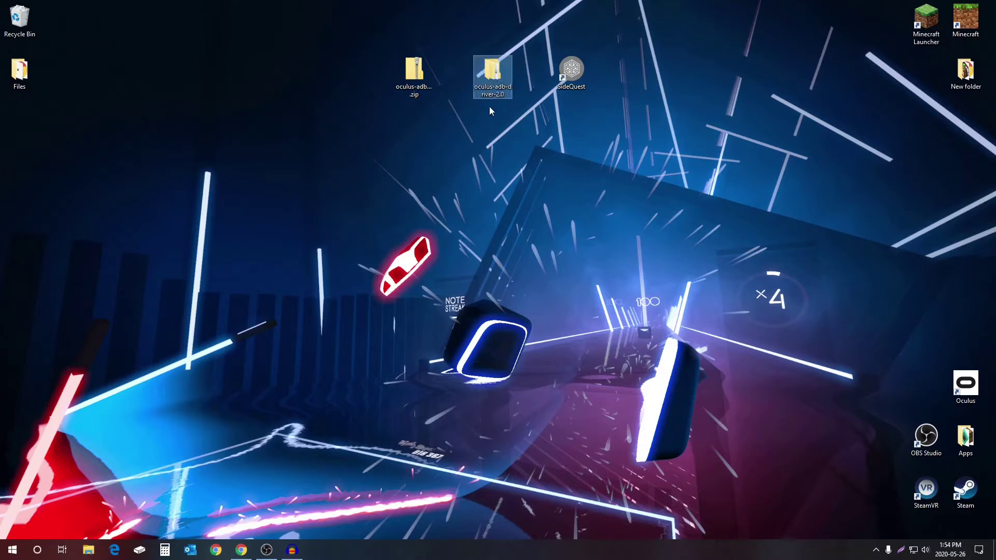
Try installing android_winusb from oculus-go-adb-driver-2.0\usb_driver, dismissing the security warning.
{"action": "double_click", "coordinate": [503, 76]}
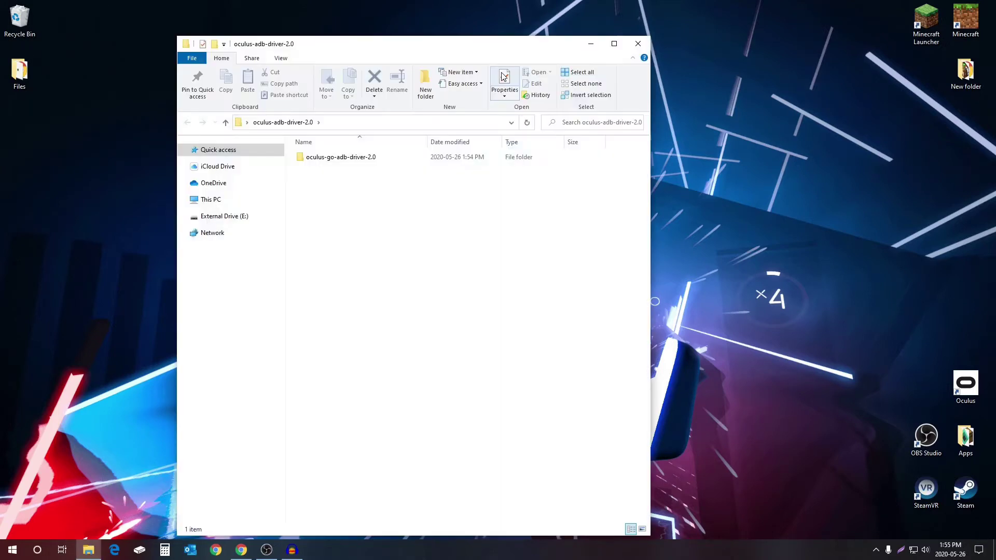
{"action": "double_click", "coordinate": [384, 158]}
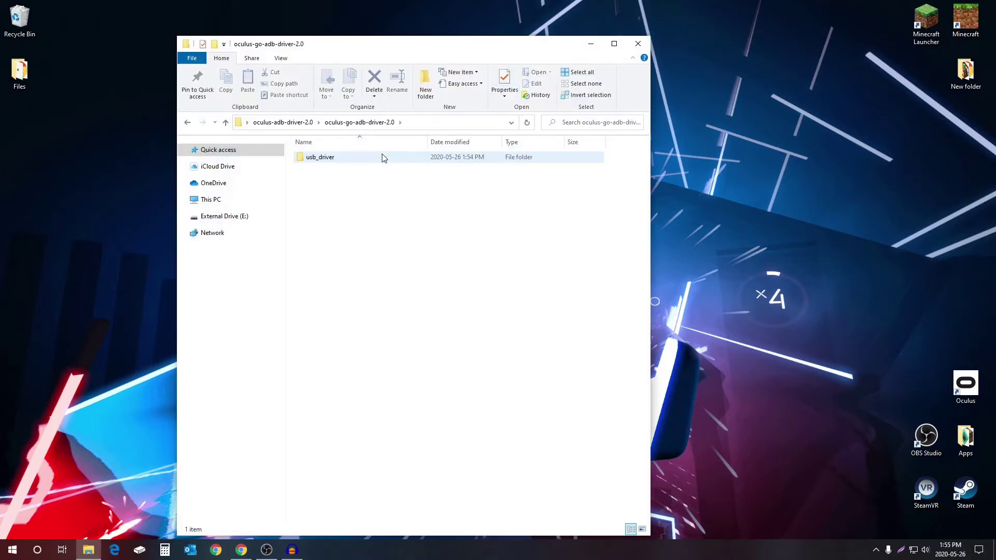
{"action": "left_click", "coordinate": [333, 160]}
{"action": "double_click", "coordinate": [332, 158]}
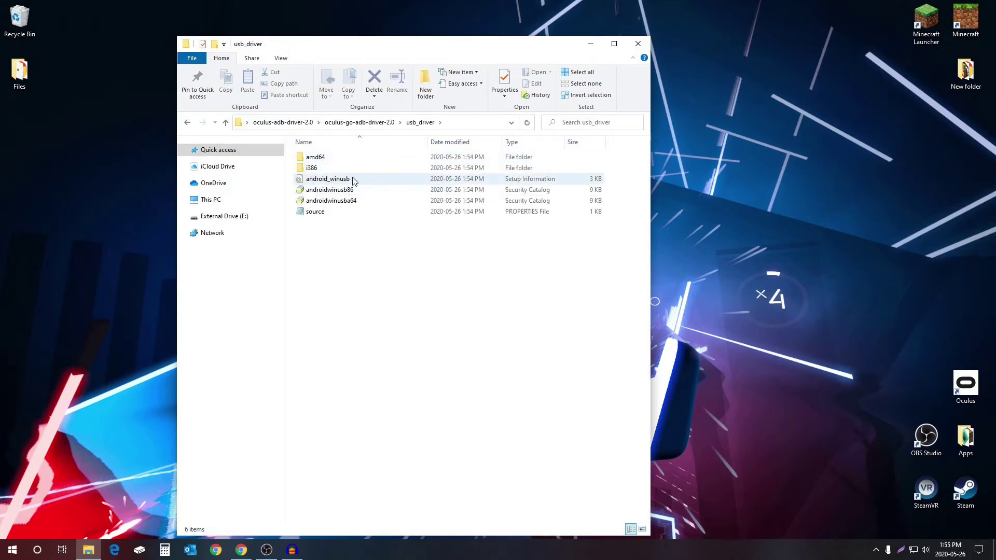
{"action": "right_click", "coordinate": [346, 179]}
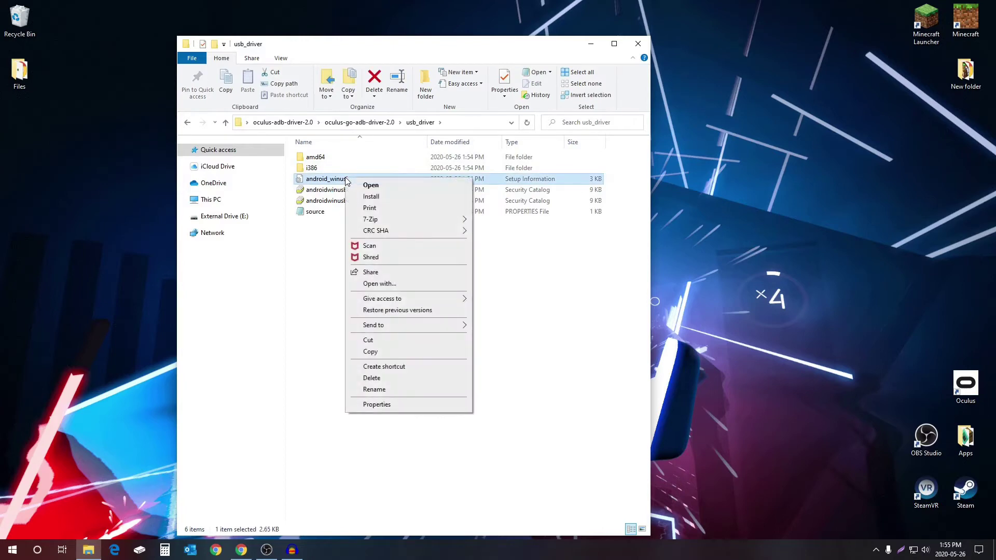
{"action": "left_click", "coordinate": [396, 200]}
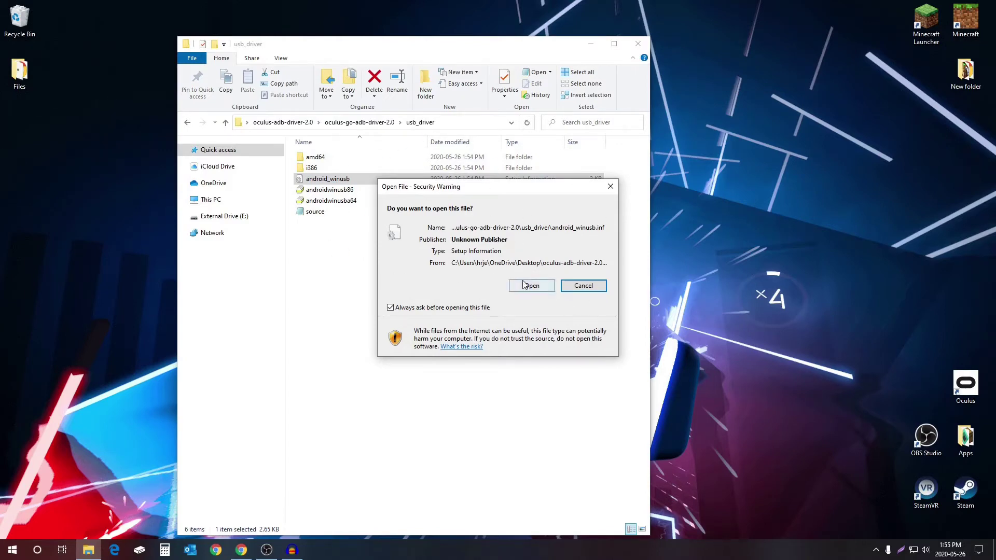
{"action": "left_click", "coordinate": [610, 187]}
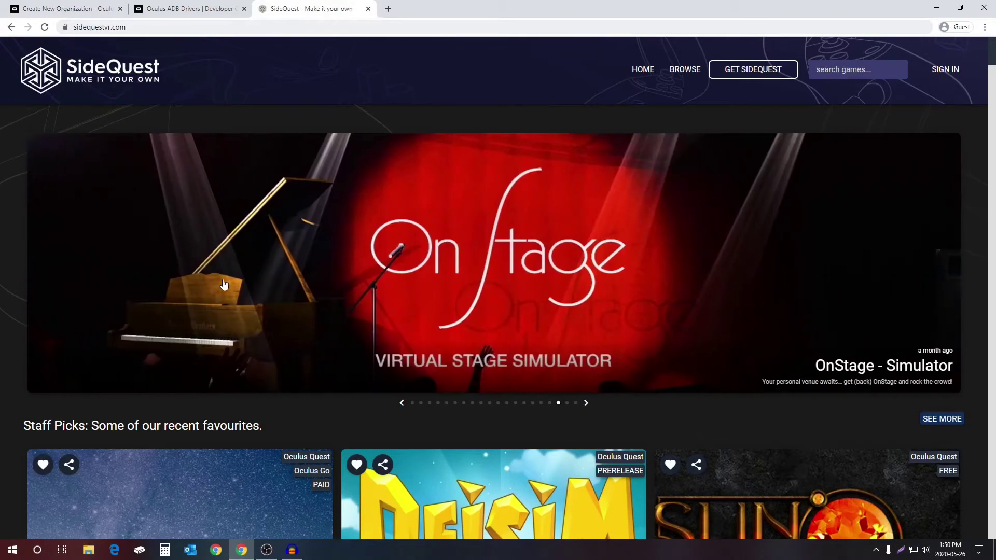
Skim the SideQuest setup instructions page, then minimize Chrome to show the desktop.
{"action": "left_click", "coordinate": [745, 74]}
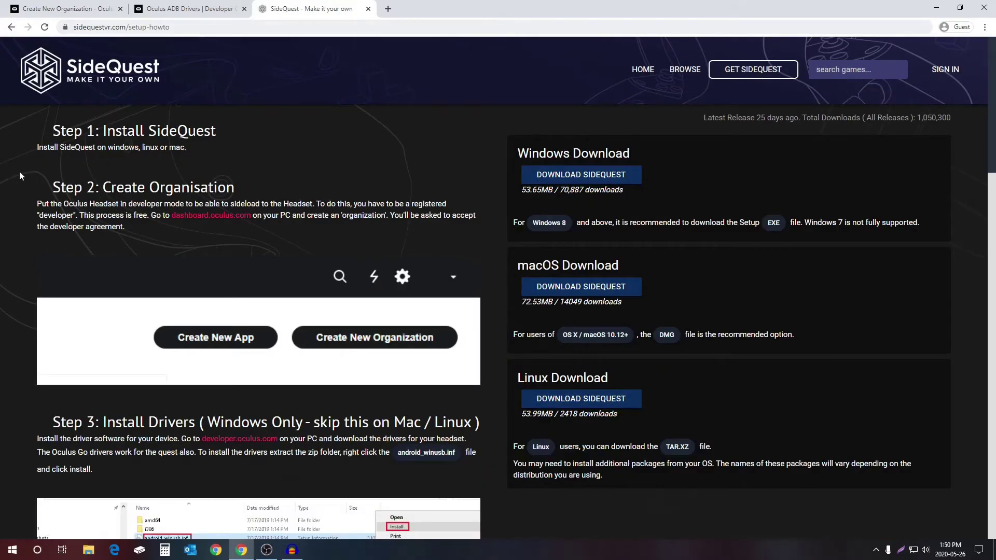
{"action": "scroll", "coordinate": [440, 230], "scroll_direction": "down", "scroll_amount": 4}
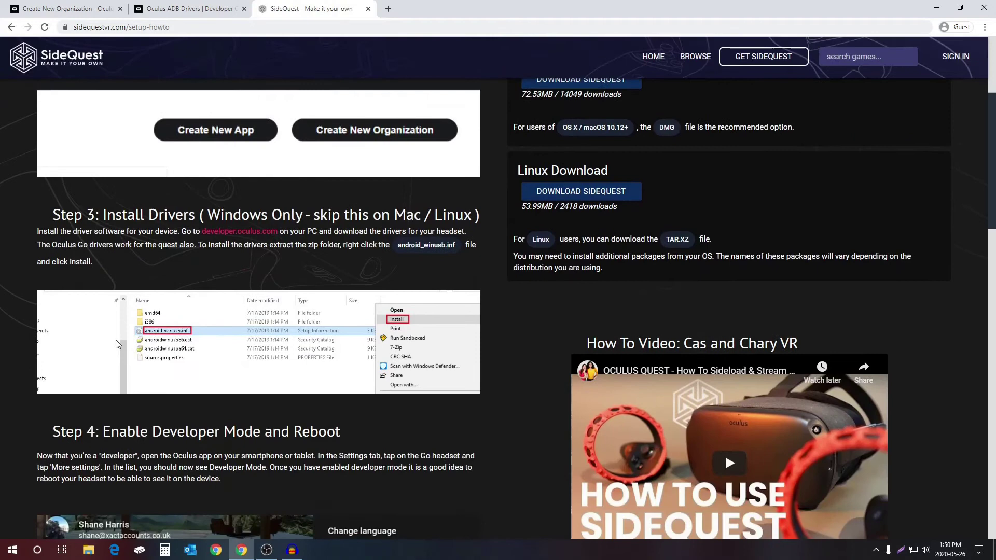
{"action": "scroll", "coordinate": [487, 461], "scroll_direction": "up", "scroll_amount": 4}
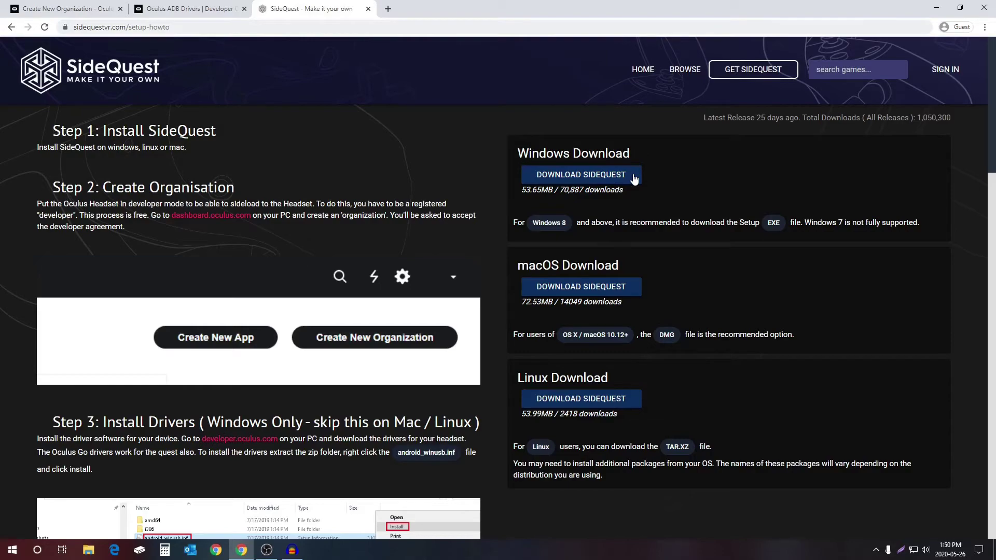
{"action": "left_click", "coordinate": [936, 7]}
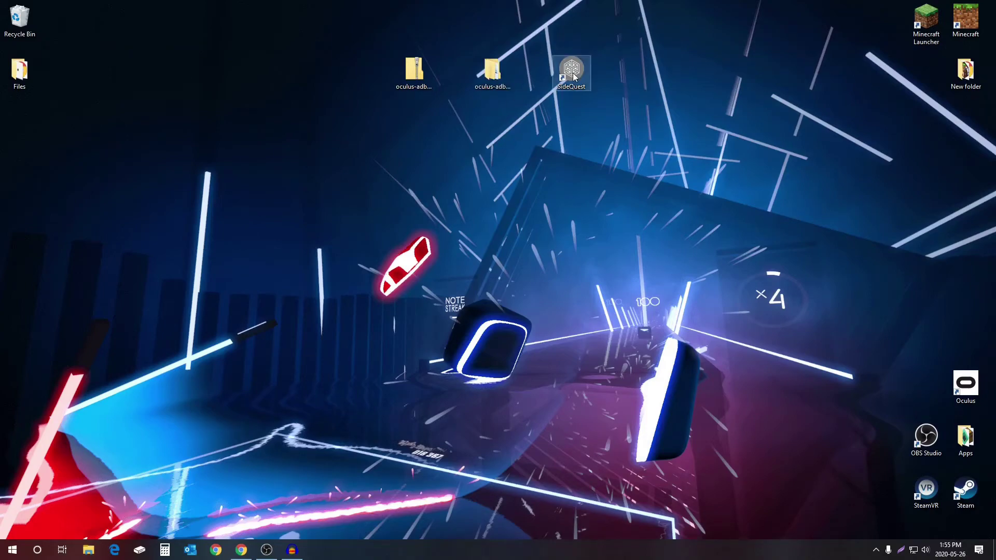
Launch SideQuest from its desktop shortcut and scroll the home page down to Most popular.
{"action": "double_click", "coordinate": [572, 73]}
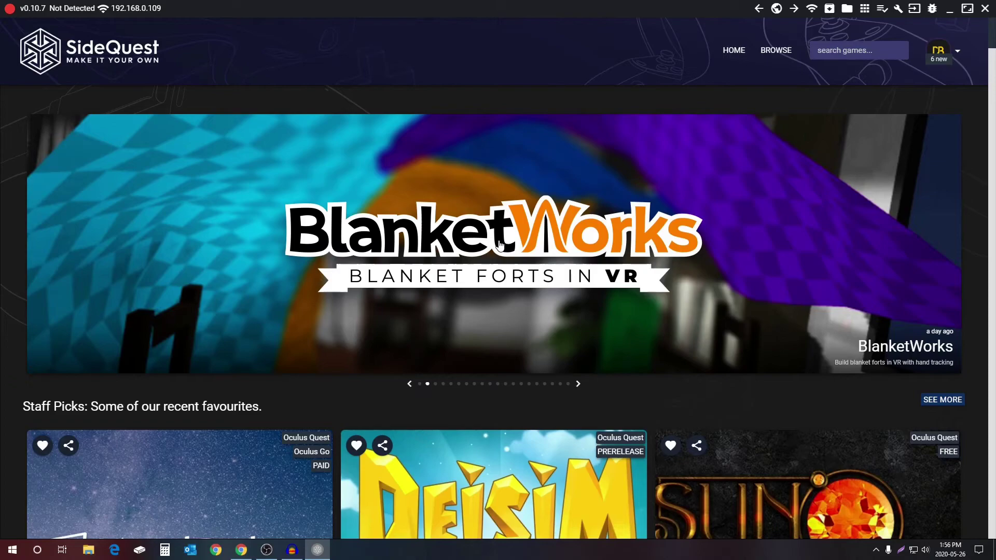
{"action": "scroll", "coordinate": [500, 245], "scroll_direction": "down", "scroll_amount": 4}
{"action": "scroll", "coordinate": [619, 288], "scroll_direction": "down", "scroll_amount": 6}
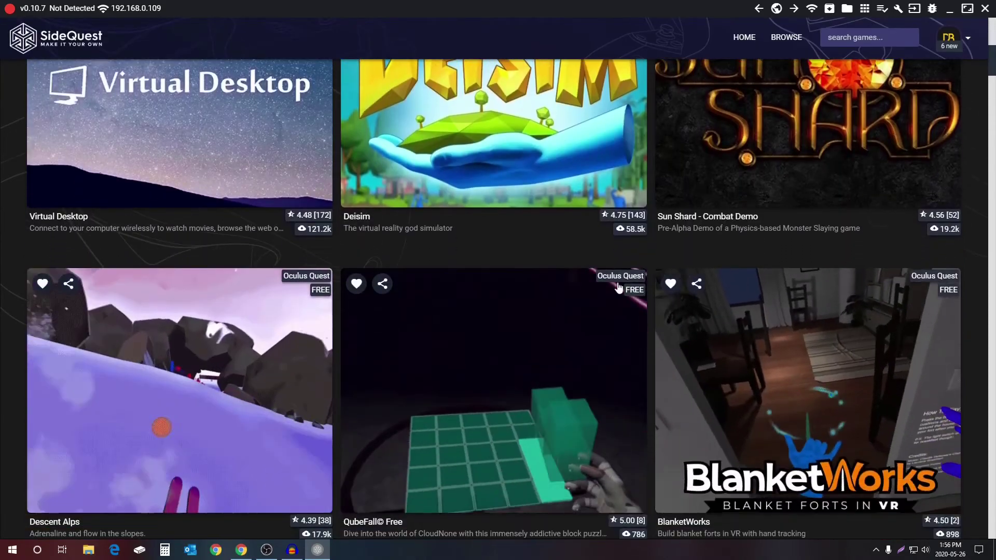
{"action": "scroll", "coordinate": [619, 288], "scroll_direction": "down", "scroll_amount": 3}
{"action": "scroll", "coordinate": [169, 269], "scroll_direction": "down", "scroll_amount": 8}
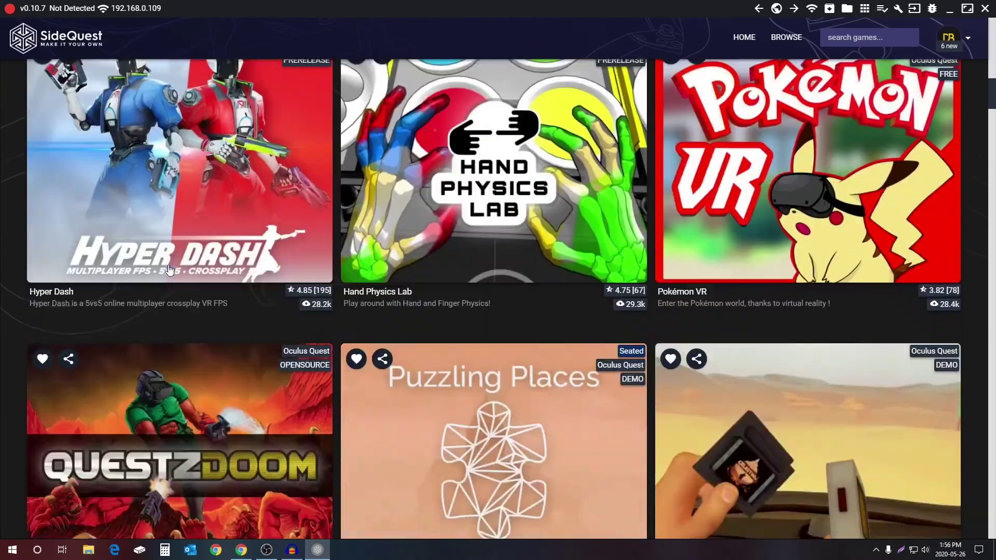
{"action": "scroll", "coordinate": [170, 270], "scroll_direction": "down", "scroll_amount": 10}
{"action": "scroll", "coordinate": [240, 186], "scroll_direction": "down", "scroll_amount": 5}
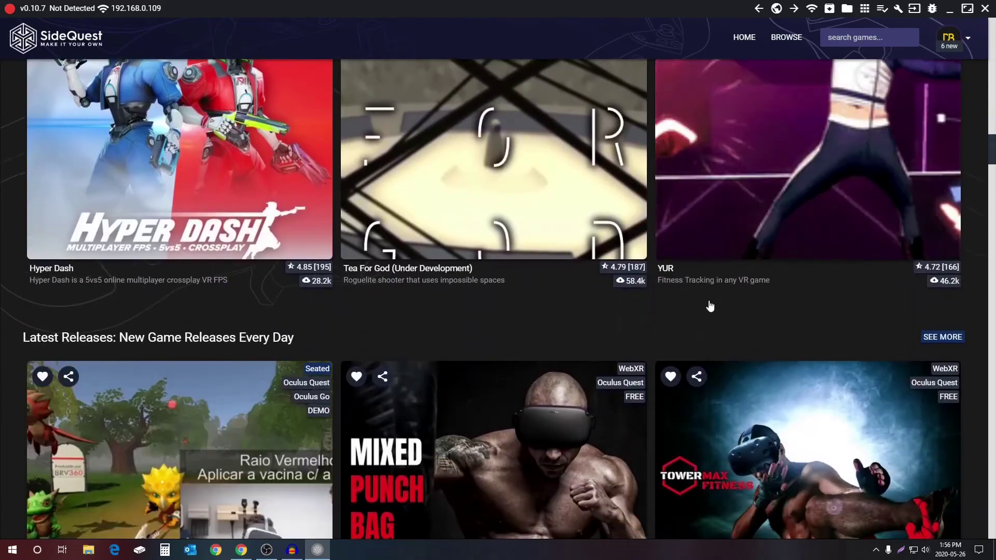
{"action": "scroll", "coordinate": [708, 305], "scroll_direction": "up", "scroll_amount": 11}
{"action": "scroll", "coordinate": [318, 229], "scroll_direction": "down", "scroll_amount": 2}
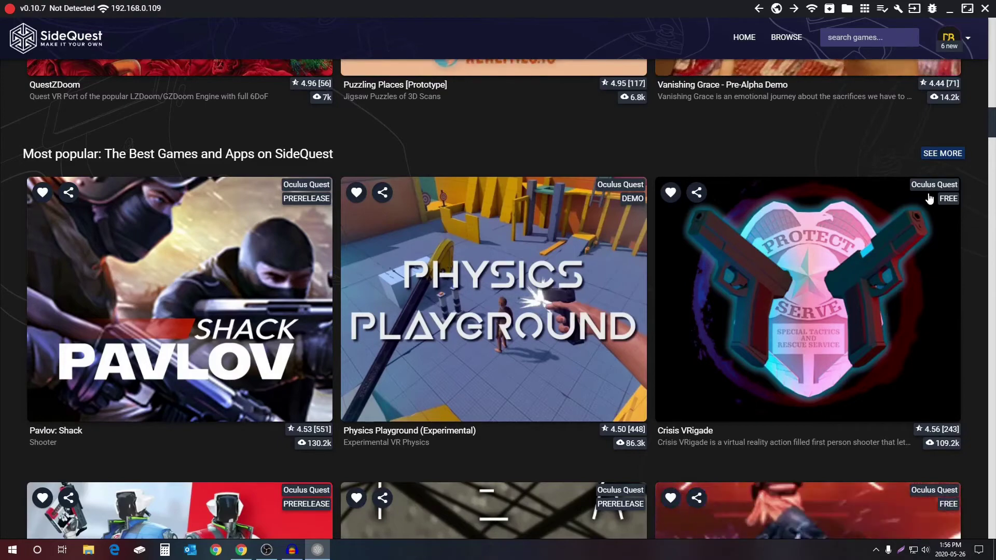
{"action": "scroll", "coordinate": [929, 200], "scroll_direction": "down", "scroll_amount": 2}
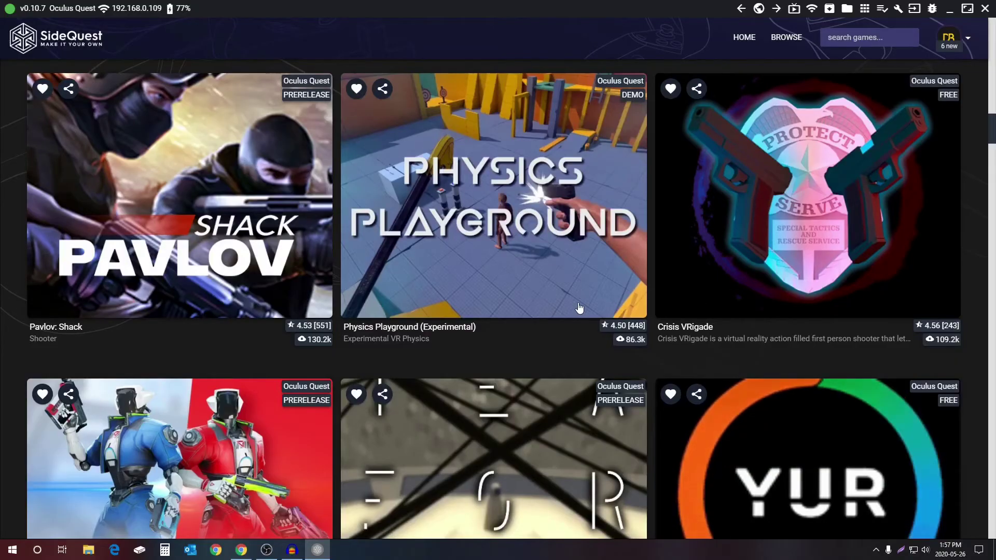
Scroll the SideQuest game grid and open the Hyper Dash page.
{"action": "scroll", "coordinate": [530, 364], "scroll_direction": "down", "scroll_amount": 4}
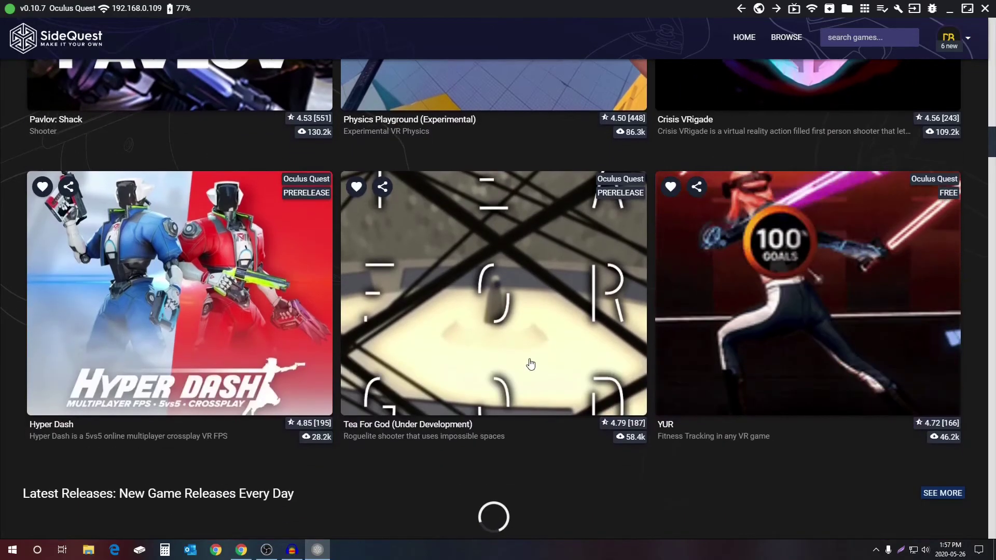
{"action": "scroll", "coordinate": [530, 364], "scroll_direction": "up", "scroll_amount": 4}
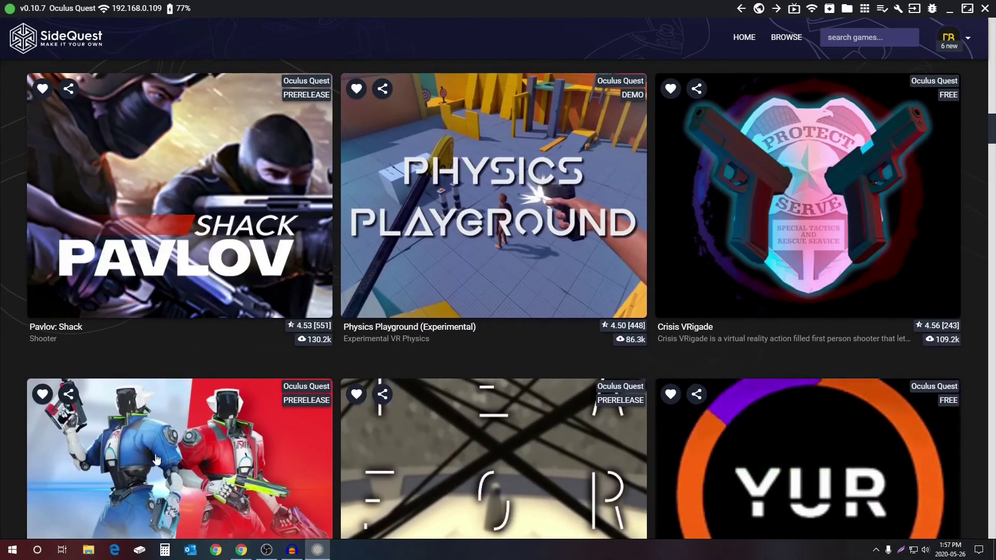
{"action": "scroll", "coordinate": [156, 459], "scroll_direction": "down", "scroll_amount": 3}
{"action": "left_click", "coordinate": [226, 315]}
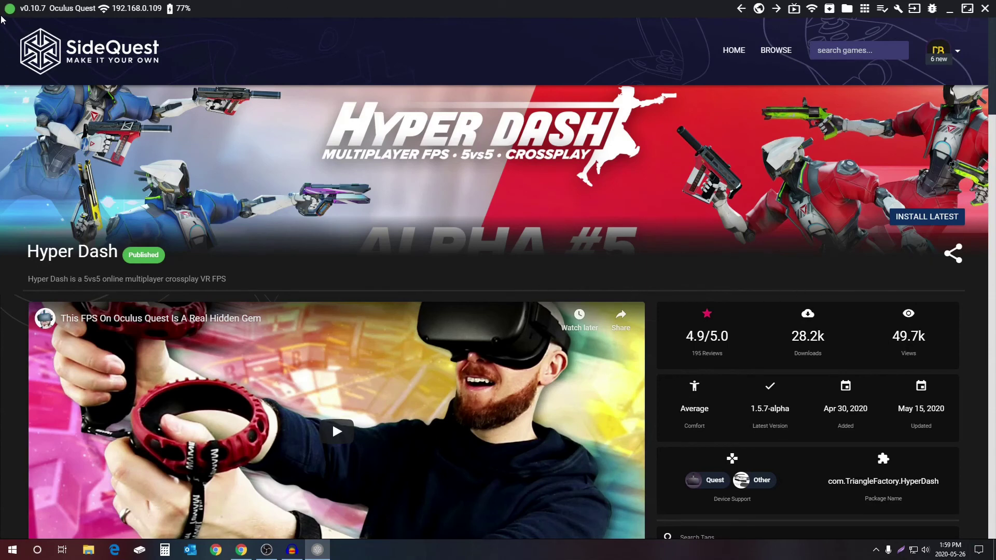
Install the latest Hyper Dash onto the Quest and view the install's progress in the tasks list.
{"action": "left_click", "coordinate": [932, 220]}
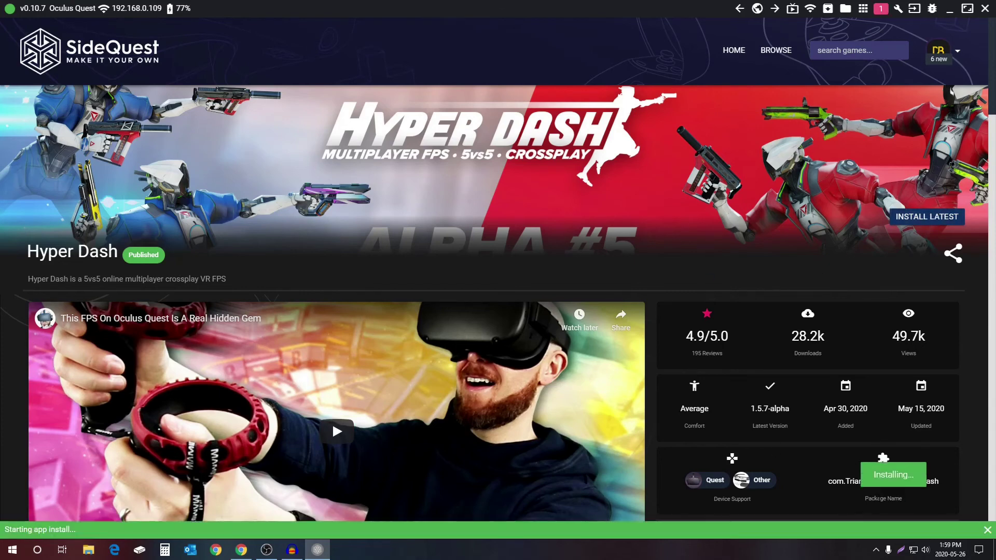
{"action": "left_click", "coordinate": [881, 10]}
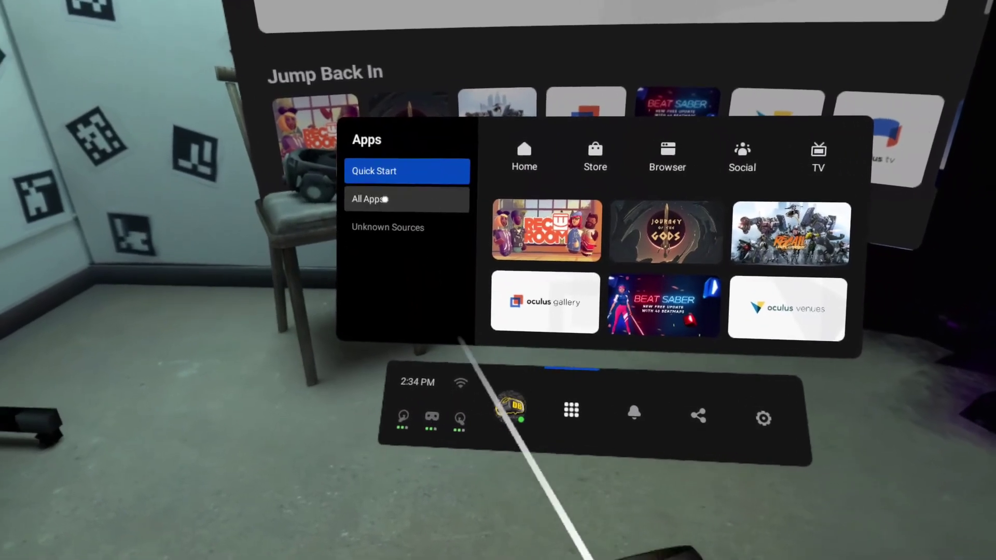
Show the Unknown Sources list in the Quest Apps library and scroll through its 22 apps.
{"action": "left_click", "coordinate": [390, 240]}
{"action": "scroll", "coordinate": [566, 342], "scroll_direction": "down", "scroll_amount": 10}
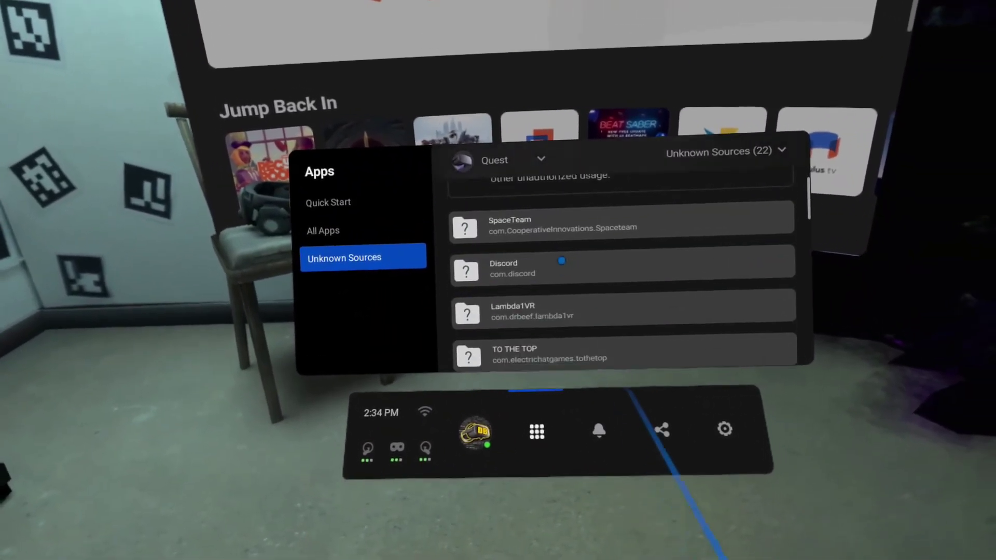
{"action": "scroll", "coordinate": [593, 186], "scroll_direction": "down", "scroll_amount": 10}
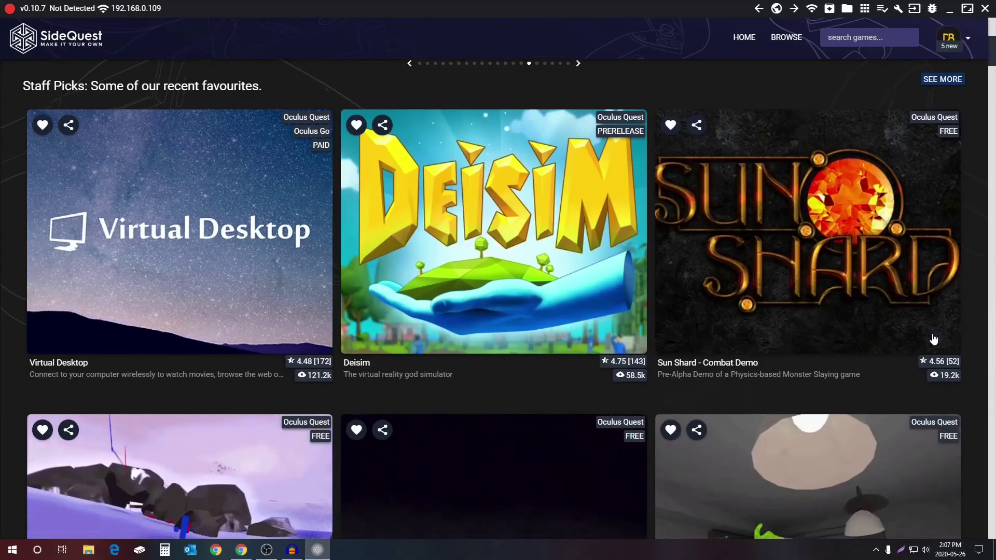
{"action": "scroll", "coordinate": [934, 340], "scroll_direction": "down", "scroll_amount": 2}
{"action": "scroll", "coordinate": [934, 340], "scroll_direction": "down", "scroll_amount": 5}
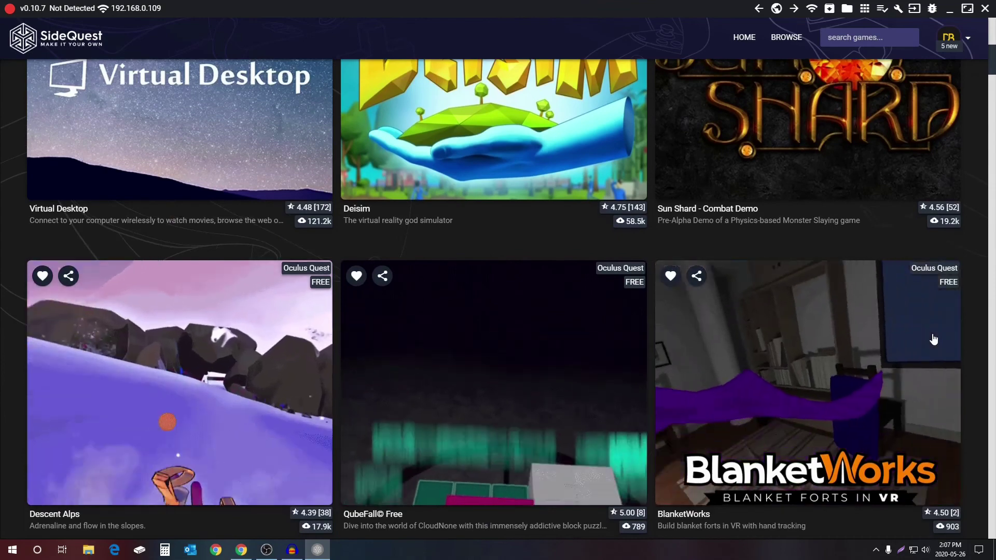
{"action": "scroll", "coordinate": [934, 340], "scroll_direction": "down", "scroll_amount": 2}
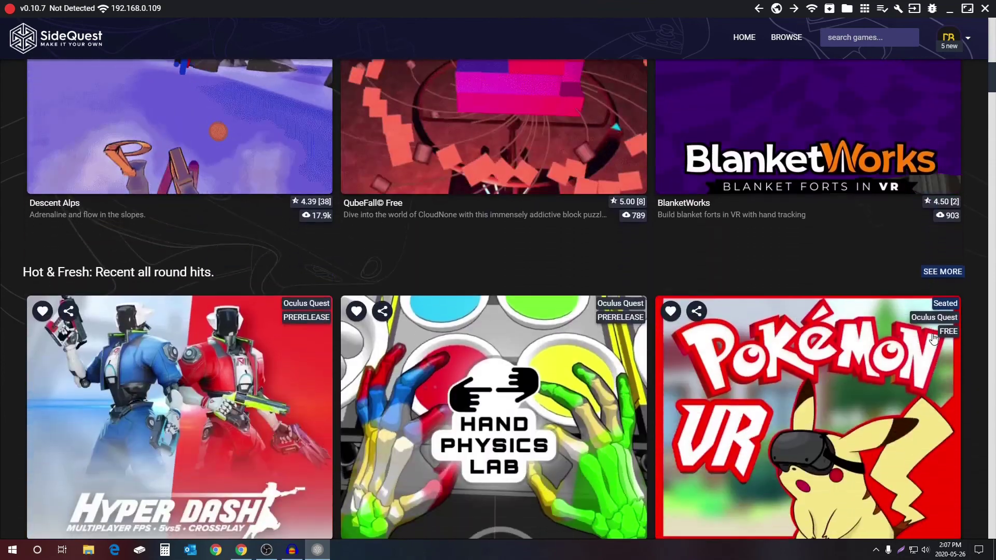
{"action": "scroll", "coordinate": [934, 340], "scroll_direction": "down", "scroll_amount": 4}
{"action": "scroll", "coordinate": [933, 340], "scroll_direction": "down", "scroll_amount": 2}
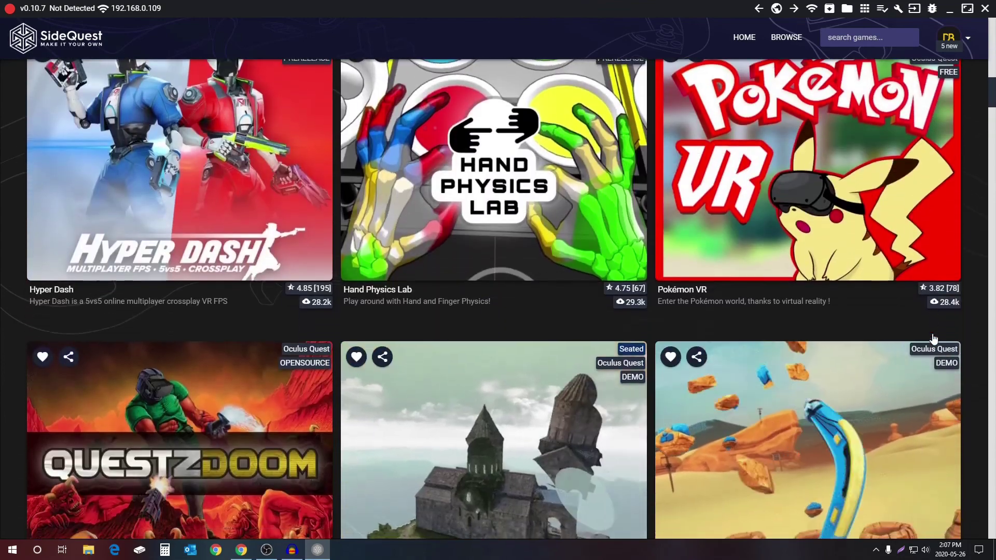
{"action": "scroll", "coordinate": [955, 326], "scroll_direction": "down", "scroll_amount": 1}
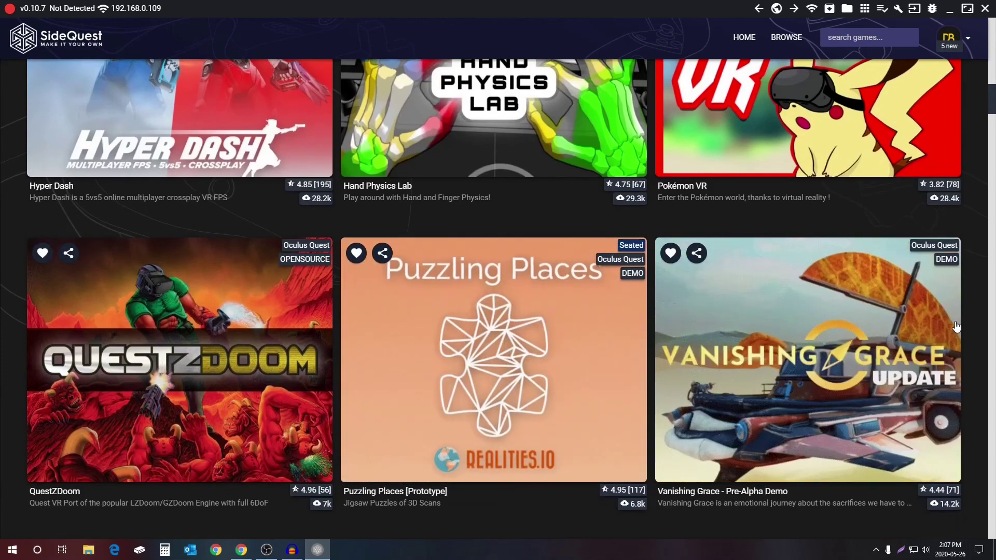
{"action": "scroll", "coordinate": [956, 325], "scroll_direction": "down", "scroll_amount": 3}
{"action": "scroll", "coordinate": [956, 329], "scroll_direction": "down", "scroll_amount": 6}
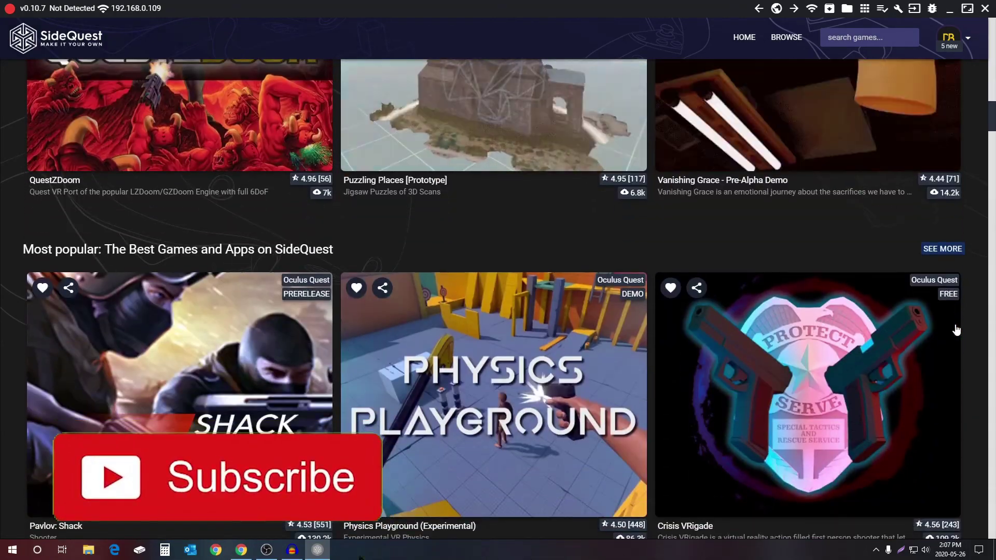
{"action": "scroll", "coordinate": [966, 322], "scroll_direction": "down", "scroll_amount": 5}
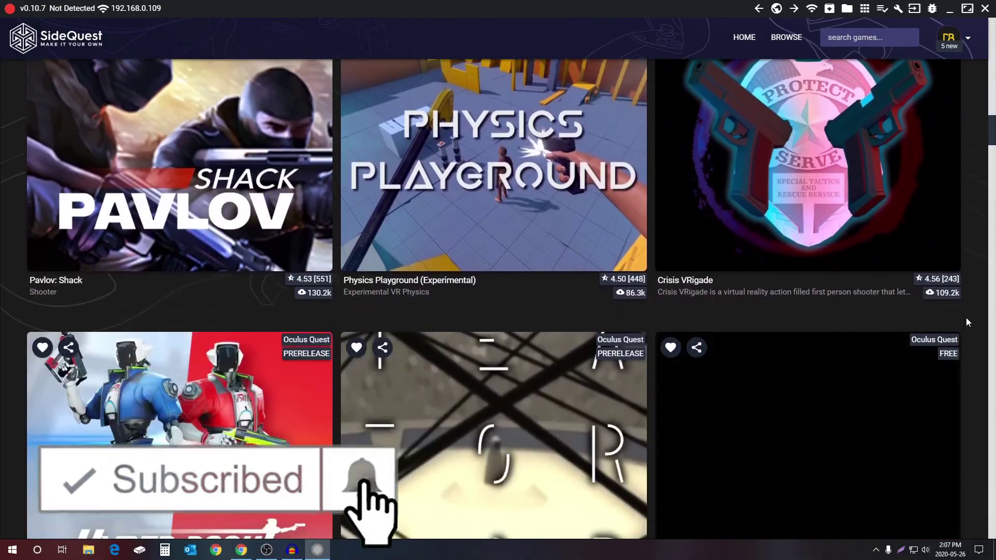
{"action": "scroll", "coordinate": [969, 323], "scroll_direction": "down", "scroll_amount": 3}
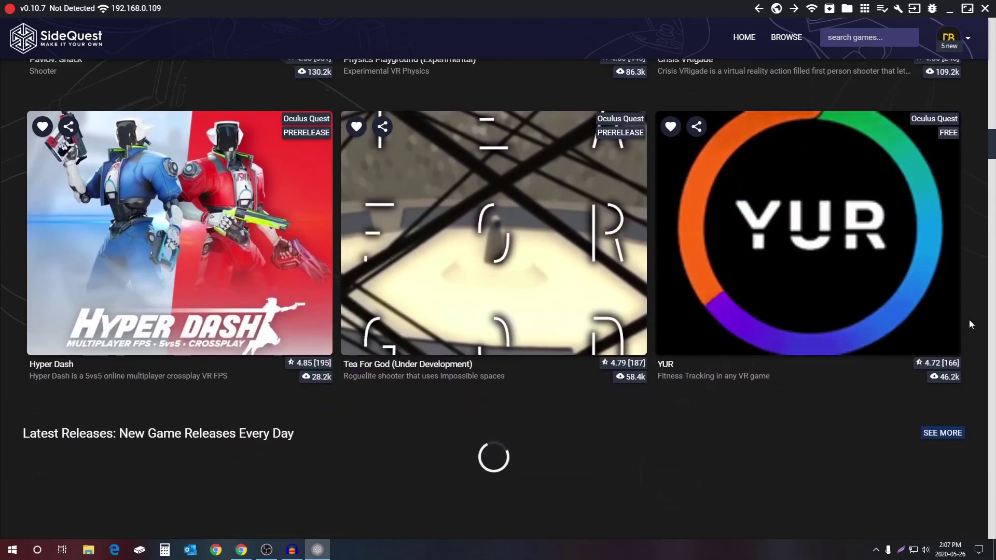